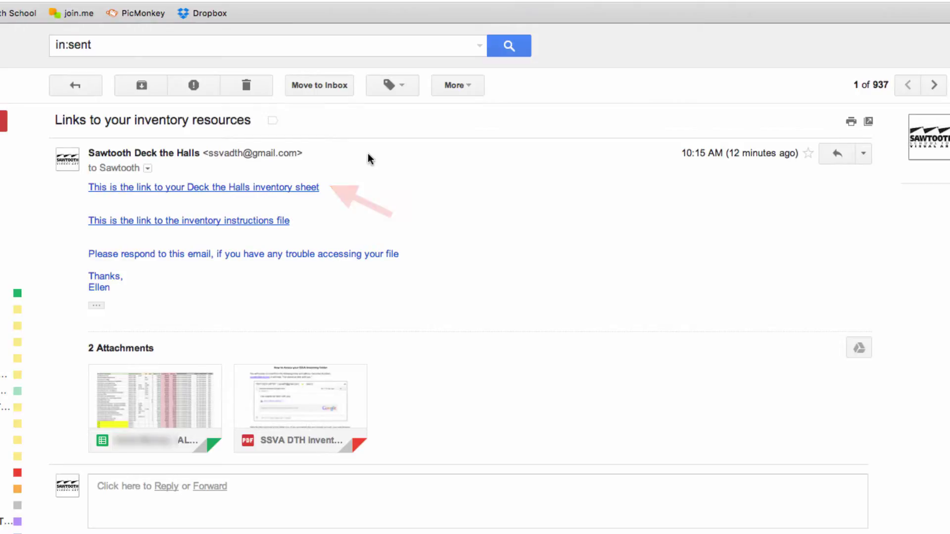
Open the Deck the Halls inventory sheet and the inventory instructions file from the links in the email
click(278, 192)
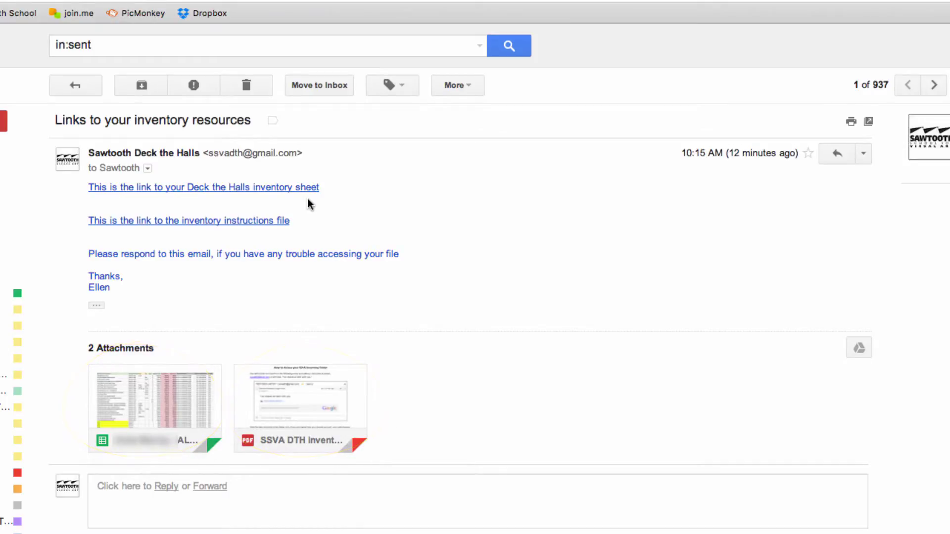
click(238, 221)
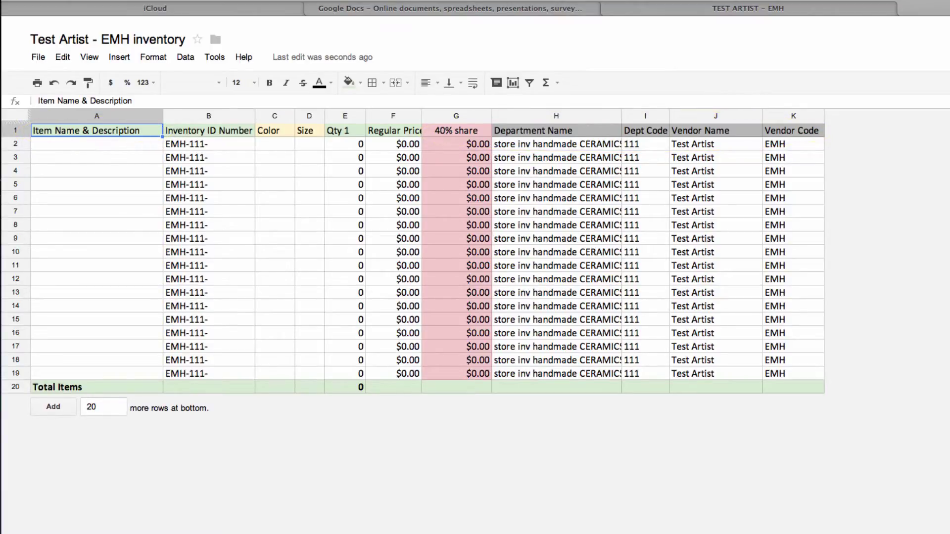
Enter "Tall mug" and "Square mug" as the first two item names in the inventory sheet
click(97, 144)
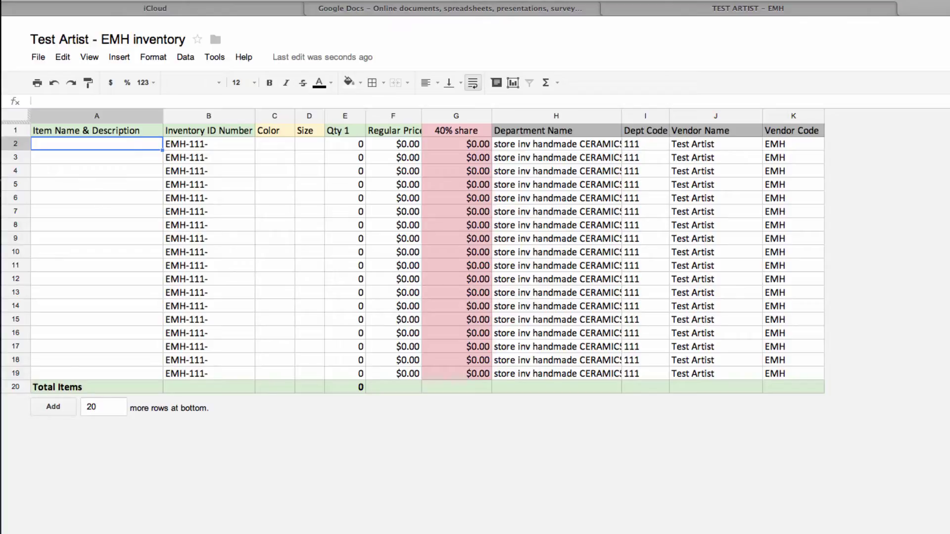
text(Tal)
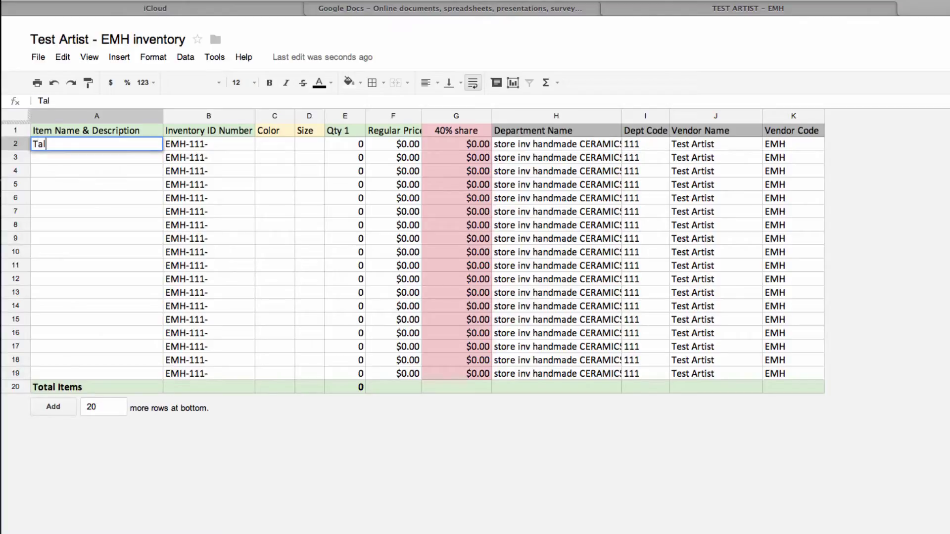
text(l mug)
key(Return)
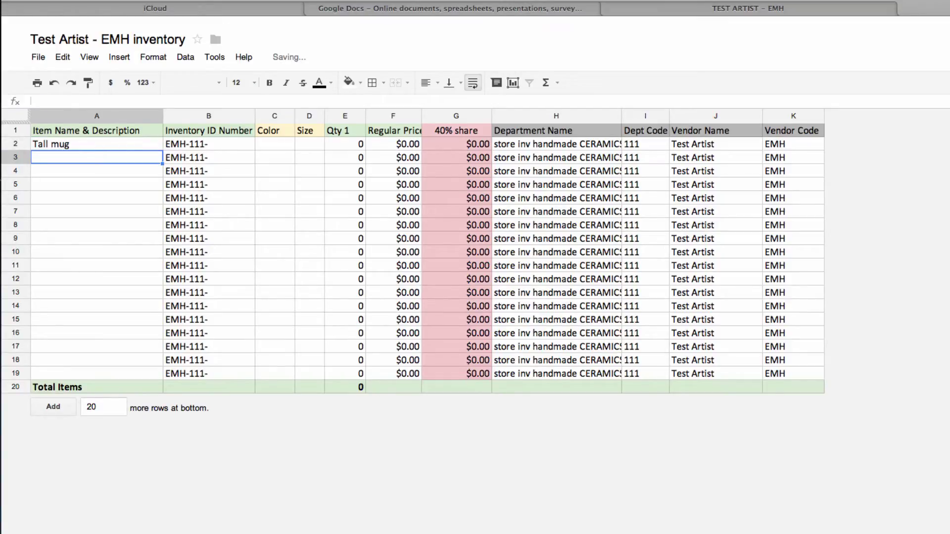
text(Square)
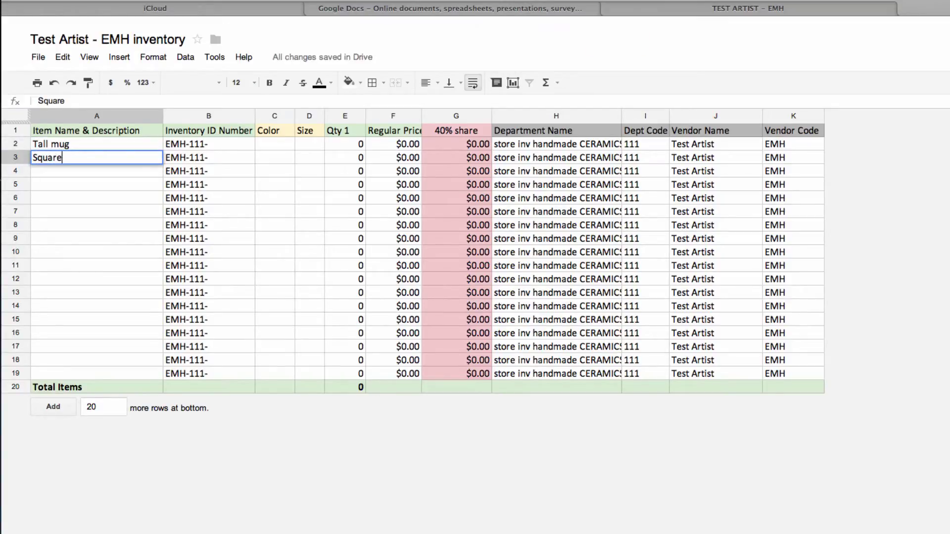
text( mug)
key(Return)
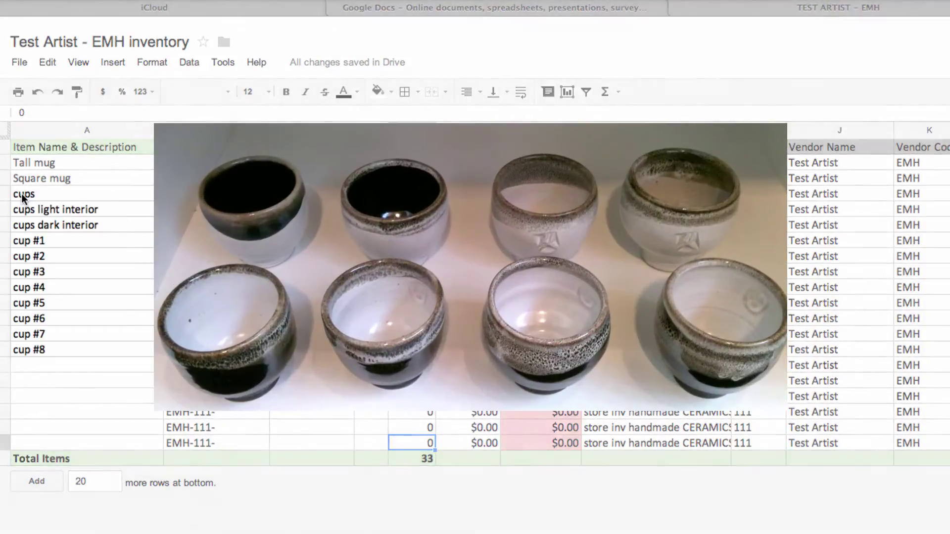
Highlight in turn the cups row, the light and dark interior cup rows, and the cup #1 to cup #8 rows
click(22, 194)
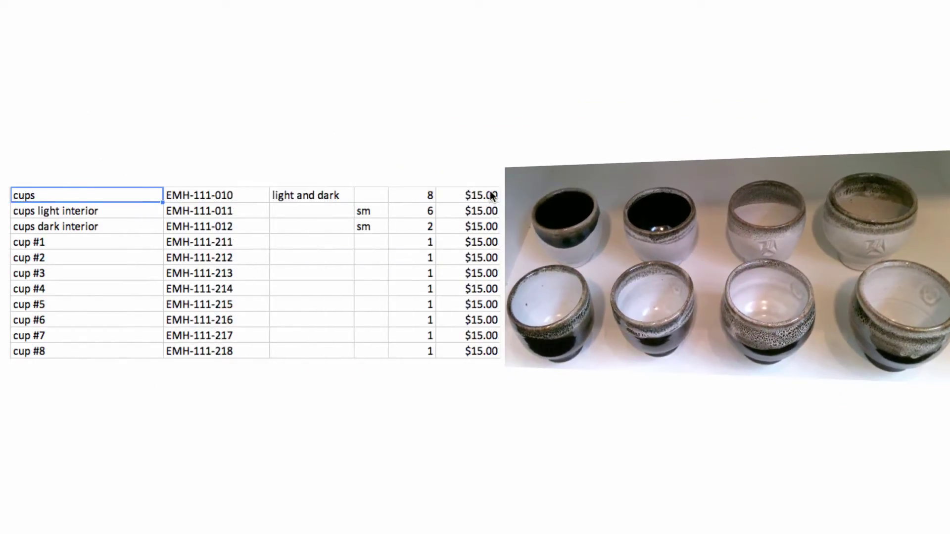
shift+click(492, 196)
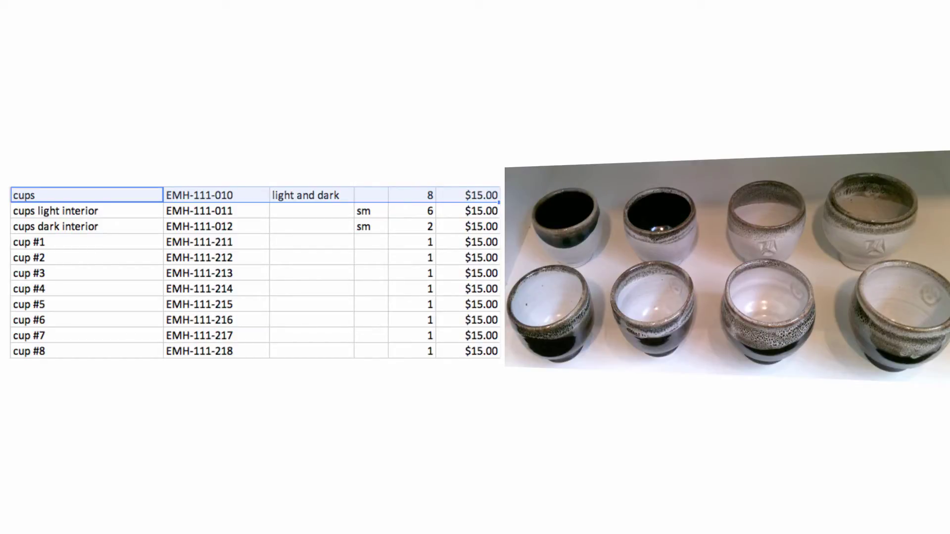
click(480, 227)
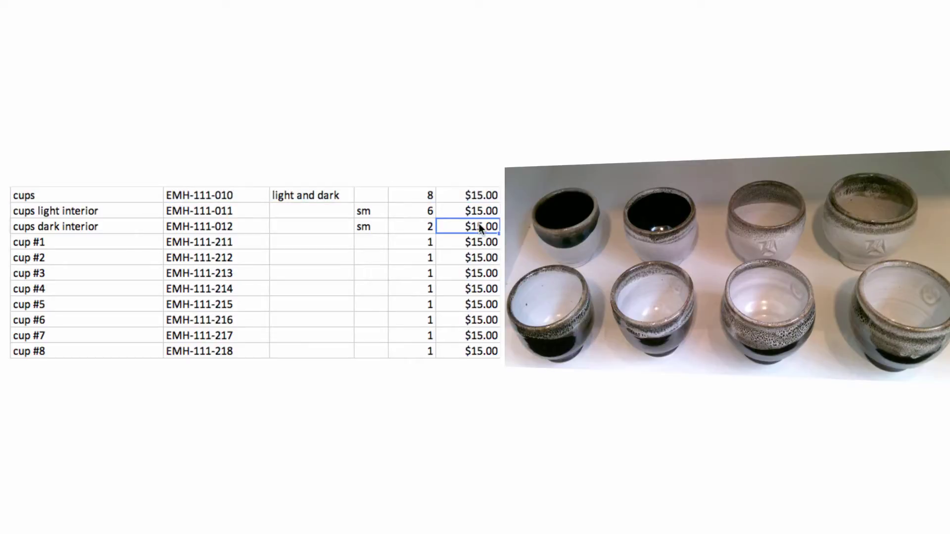
shift+click(17, 206)
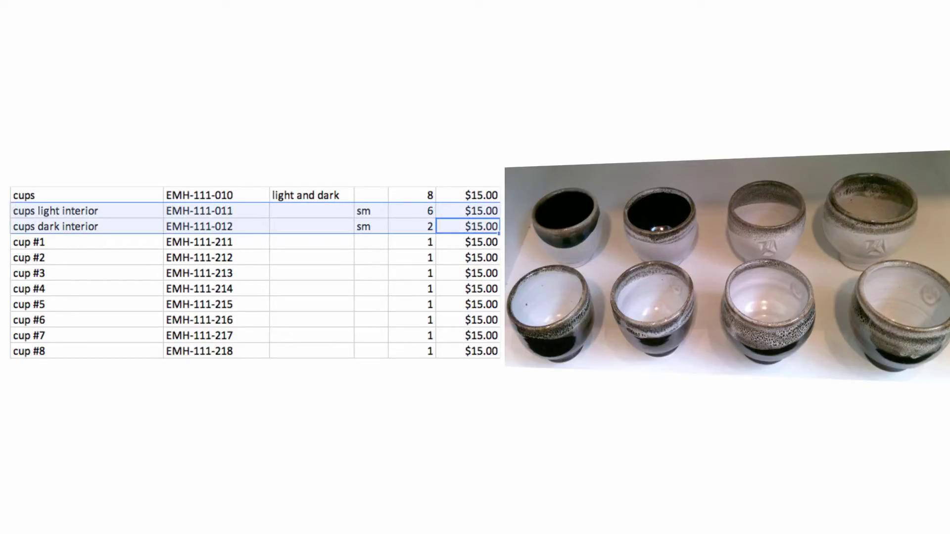
click(54, 243)
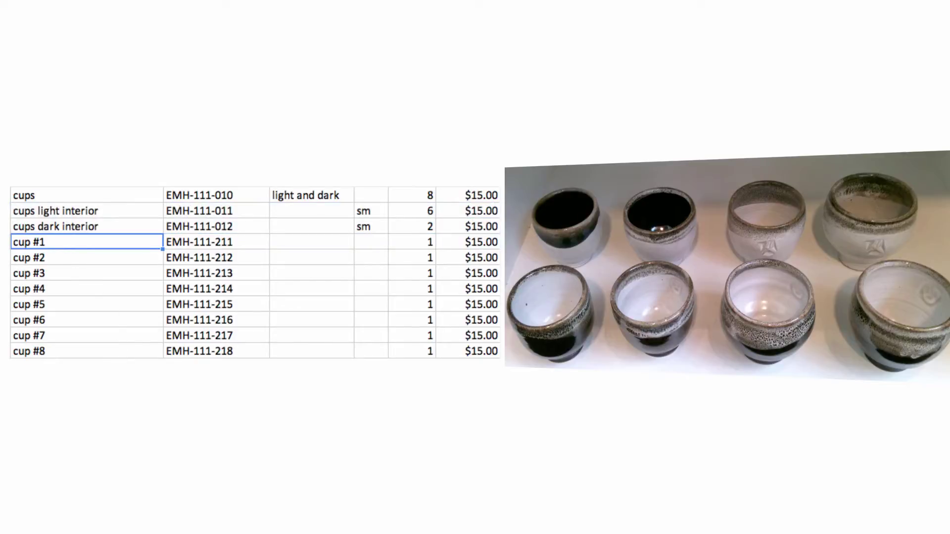
shift+click(494, 352)
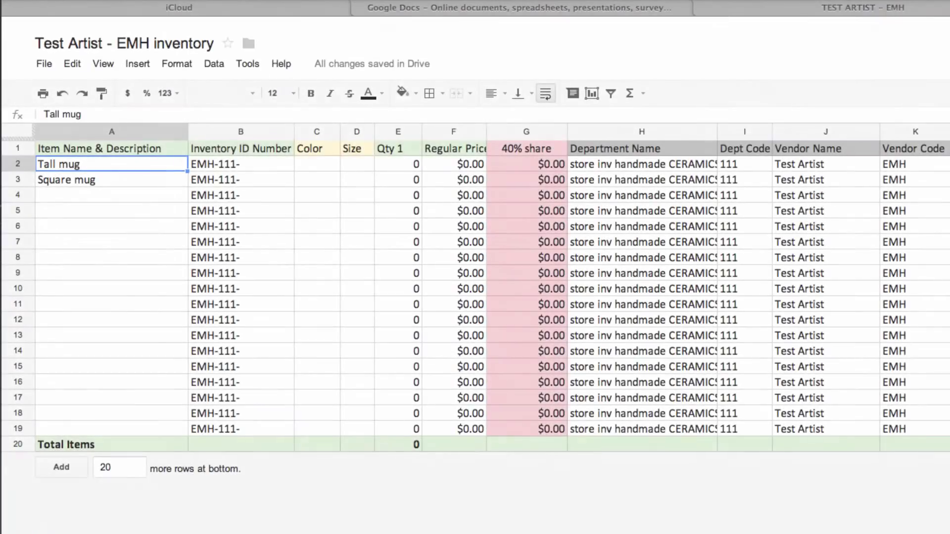
Complete the Tall mug's inventory ID number as EMH-111-001
click(241, 165)
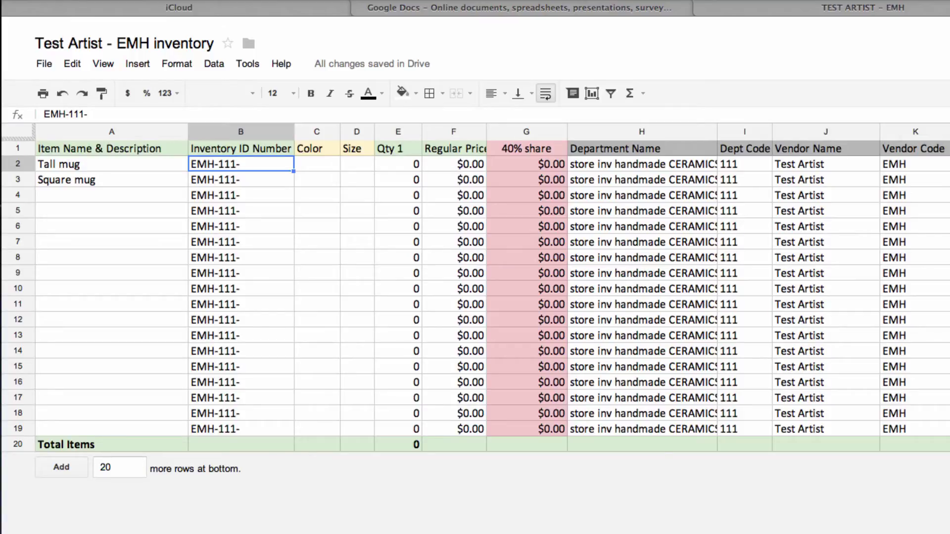
key(F2)
key(F2)
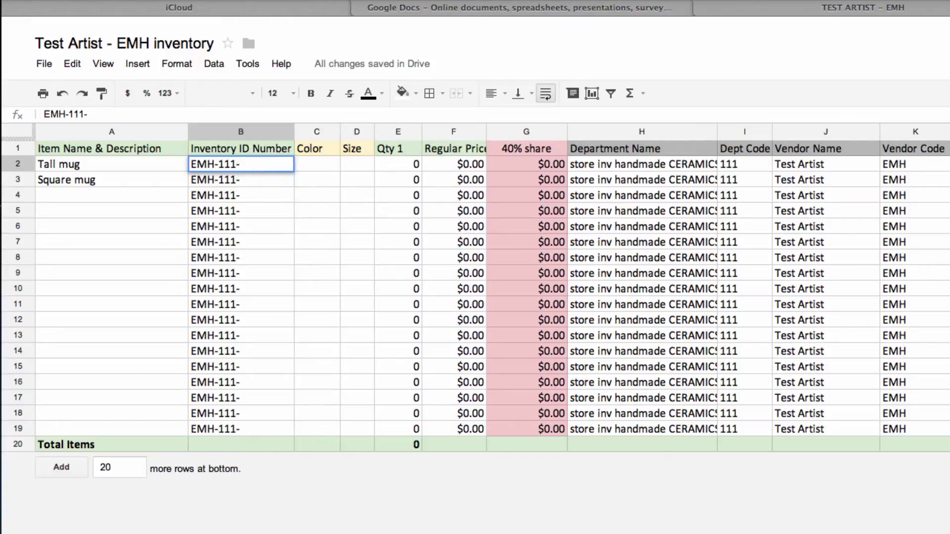
text(001)
Enter "blue scrafitto" as the Tall mug's color and widen the Color column to fit the text
click(317, 163)
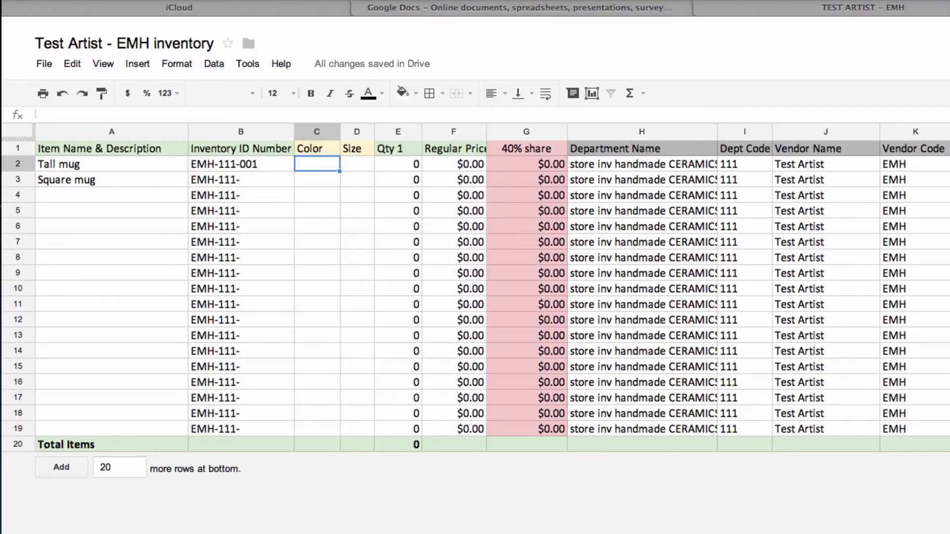
text(blue)
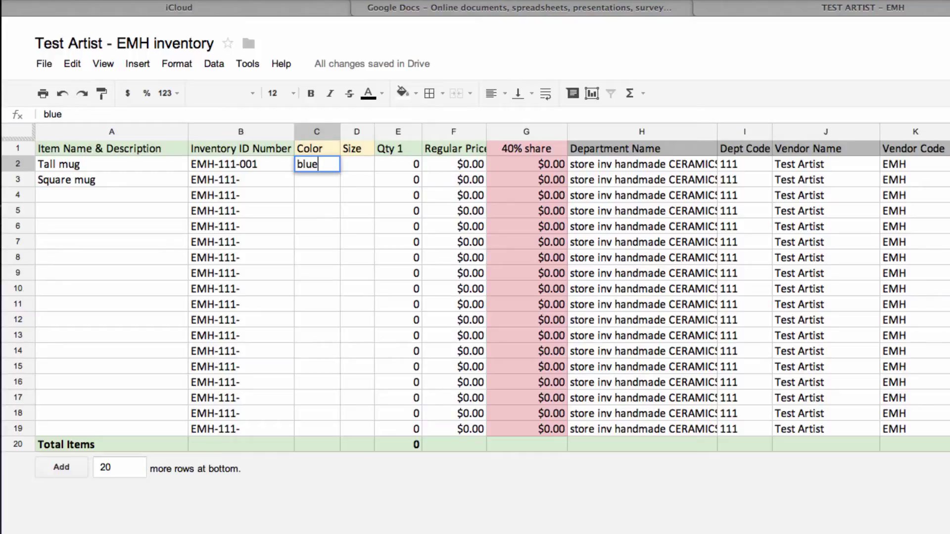
text( scrafitto)
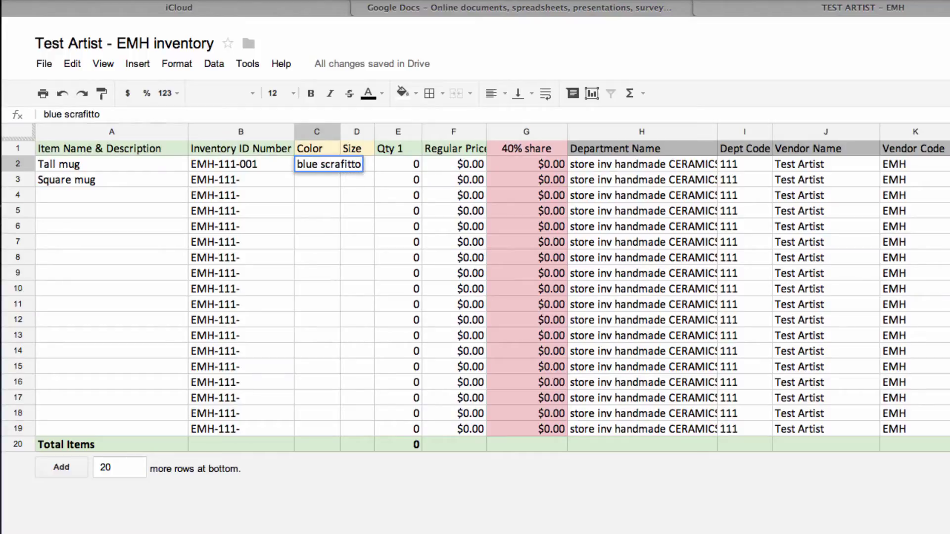
key(Tab)
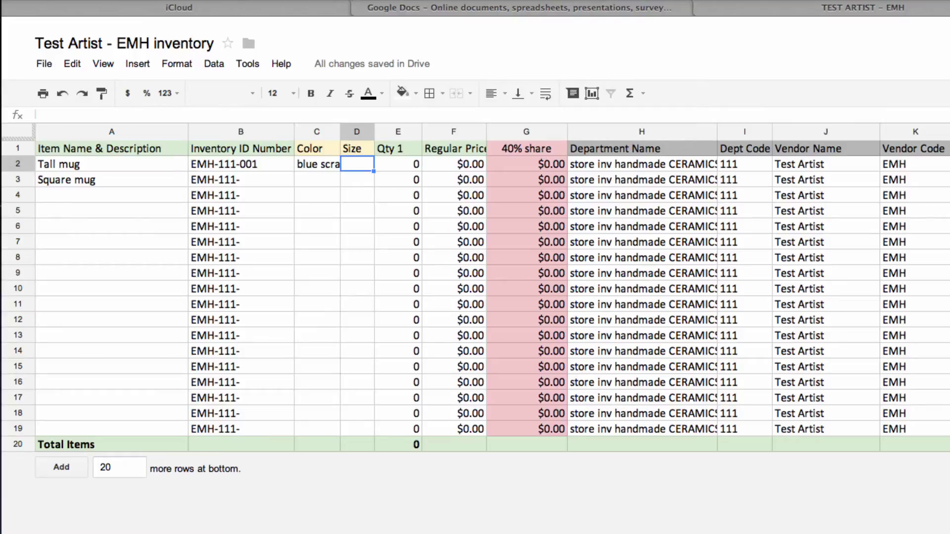
double_click(339, 134)
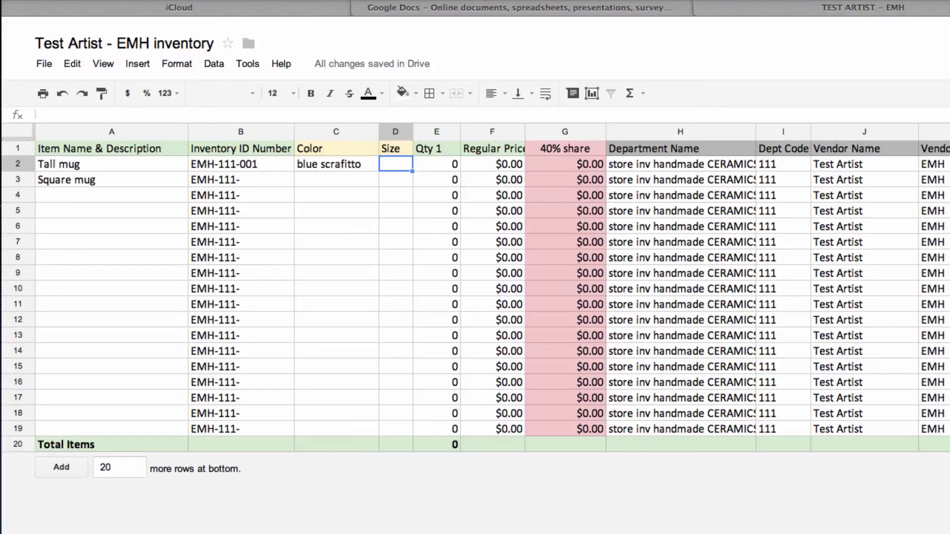
Leave the Tall mug's size blank and set its quantity to 4 and its regular price to 12
key(Tab)
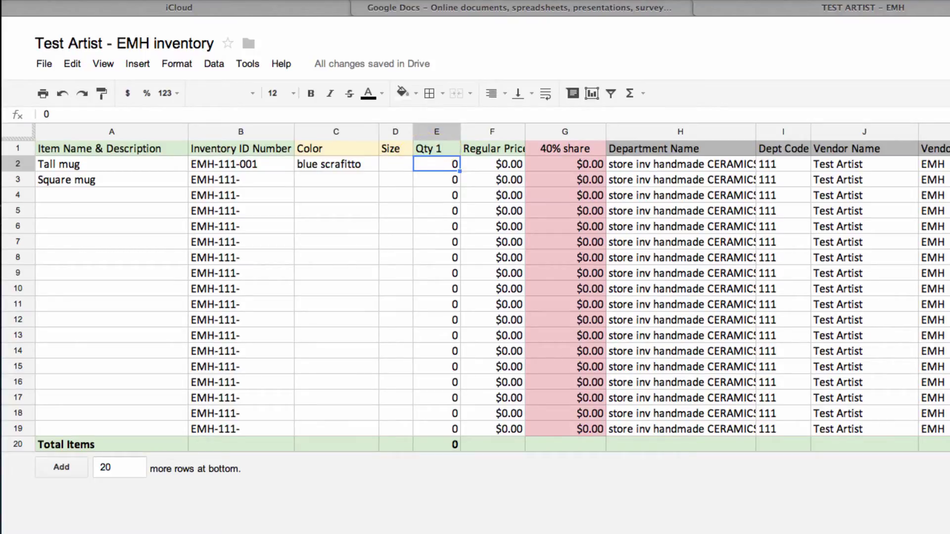
text(4)
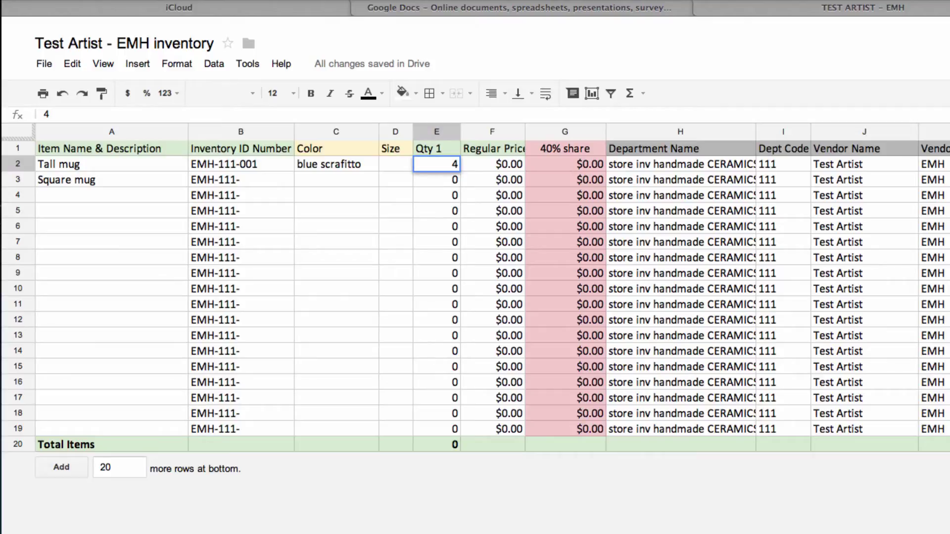
key(Tab)
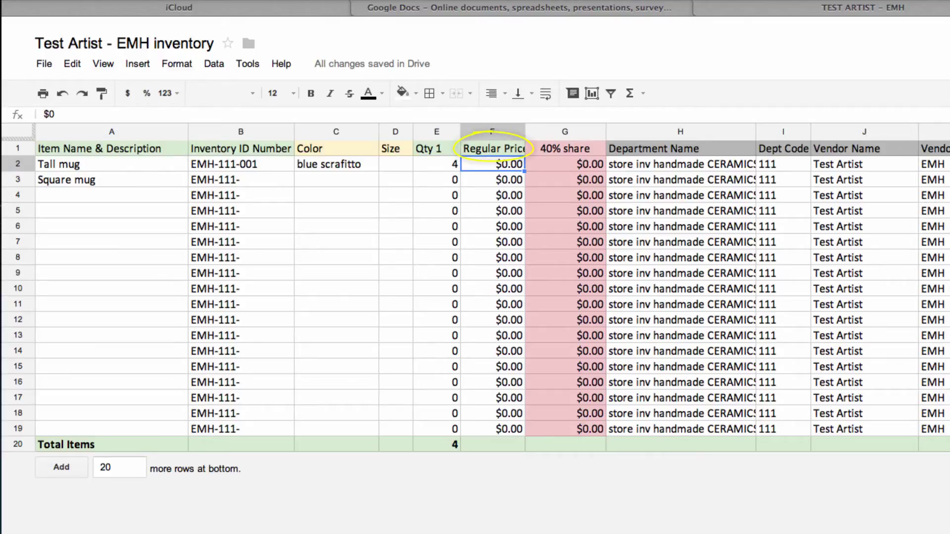
text(12)
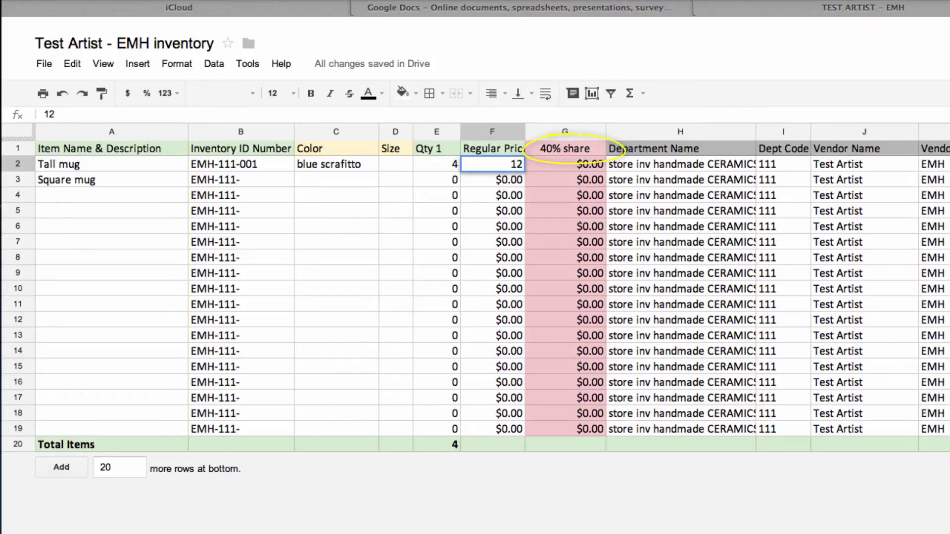
key(Tab)
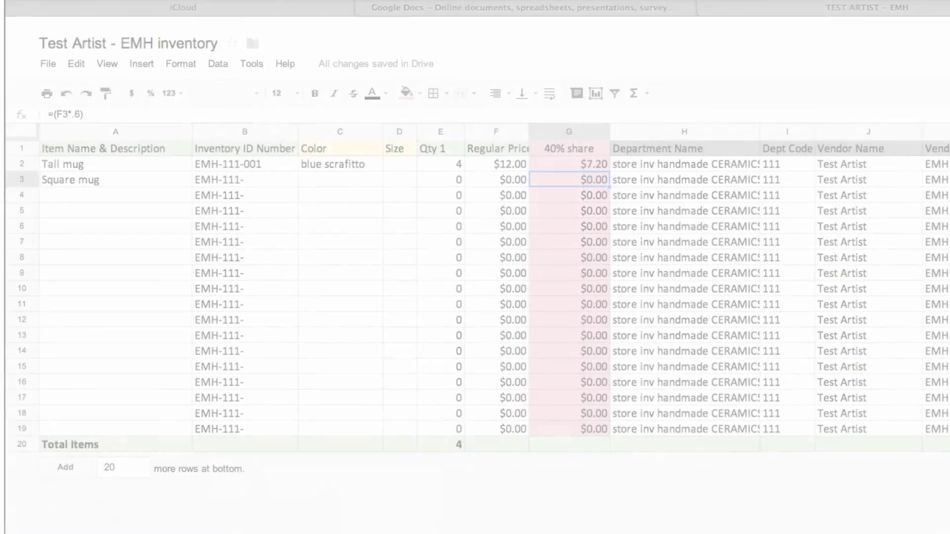
Complete the Square mug's inventory ID number as EMH-111-002
key(Left)
key(Left)
key(Left)
key(Left)
key(Left)
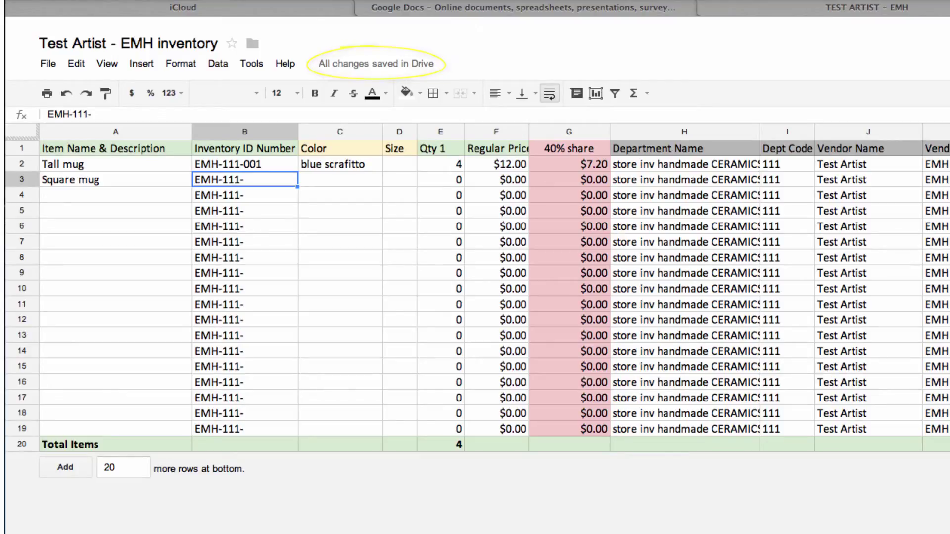
key(Return)
text(002)
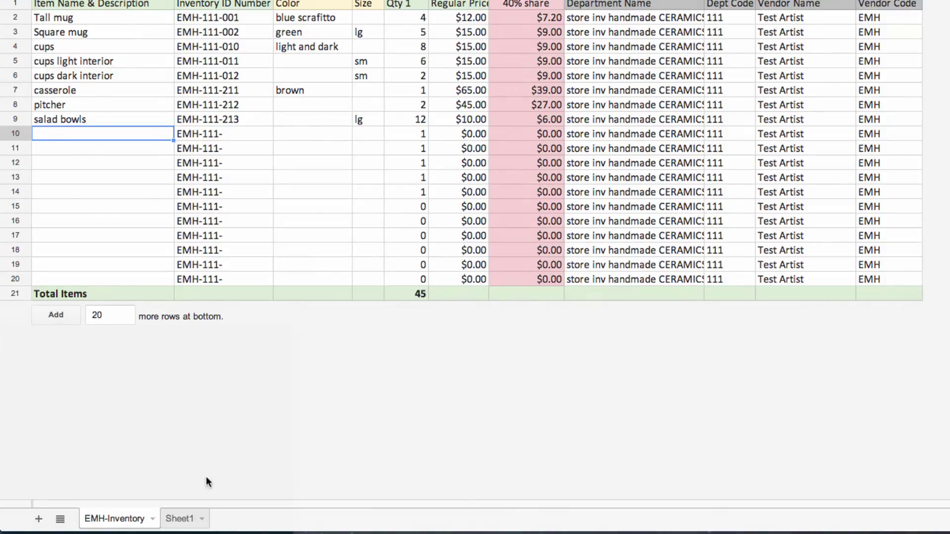
Rename the EMH-Inventory sheet as "EMH-9/5/13 Complete"
click(153, 519)
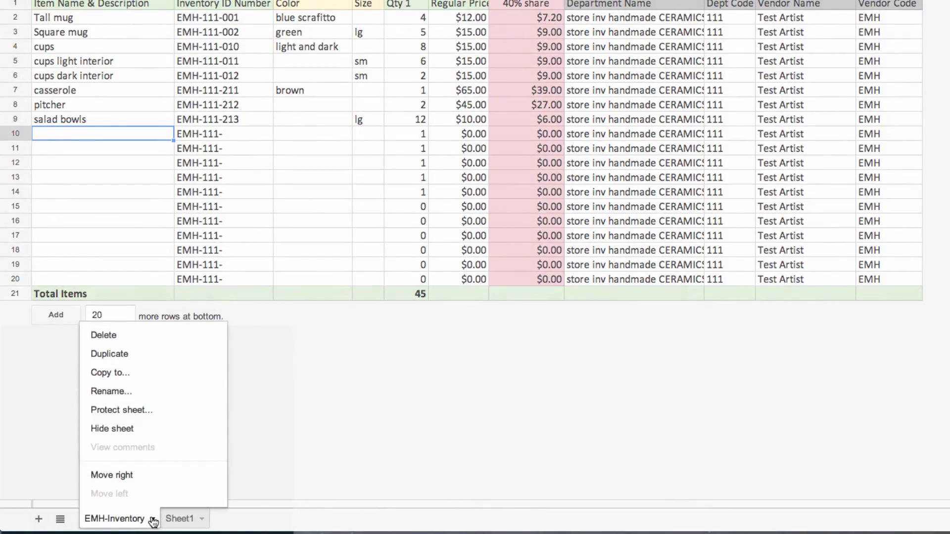
click(130, 393)
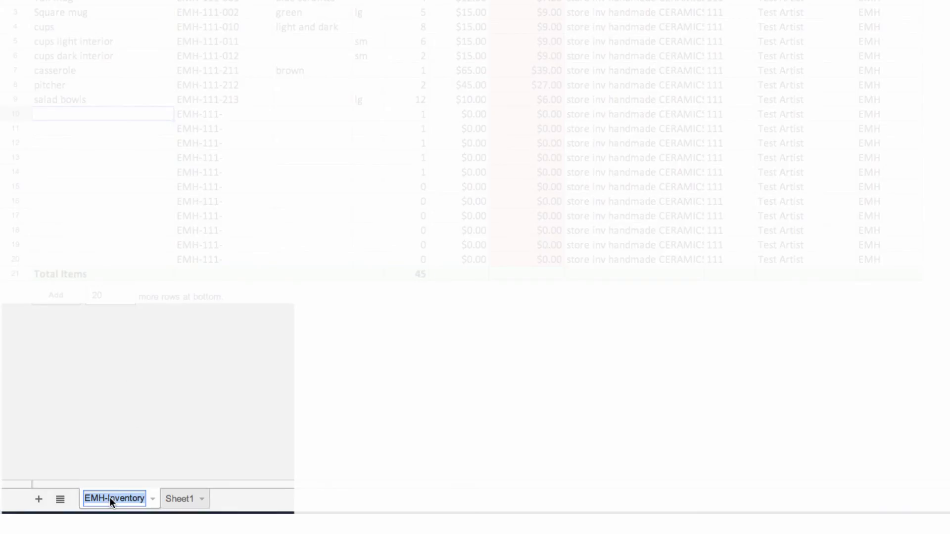
drag(108, 499, 165, 501)
text(9/)
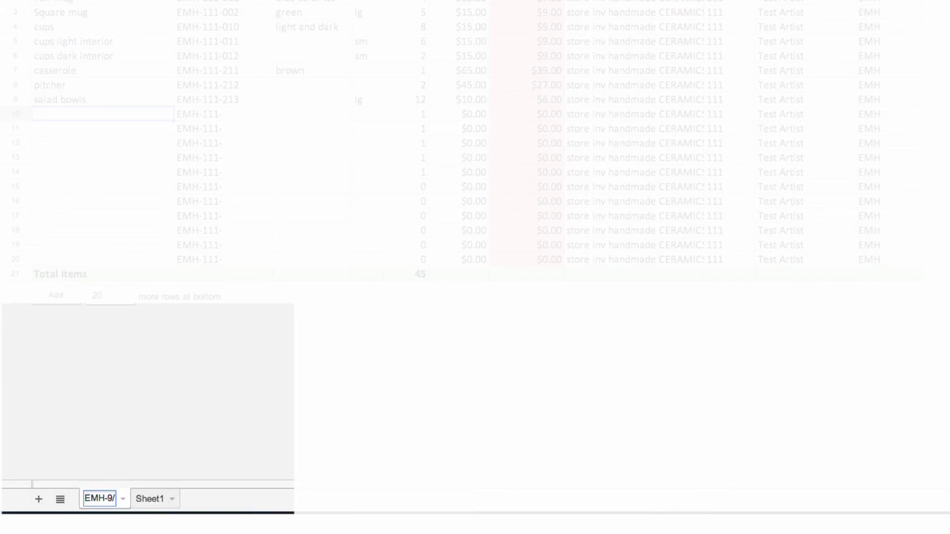
text(5/13)
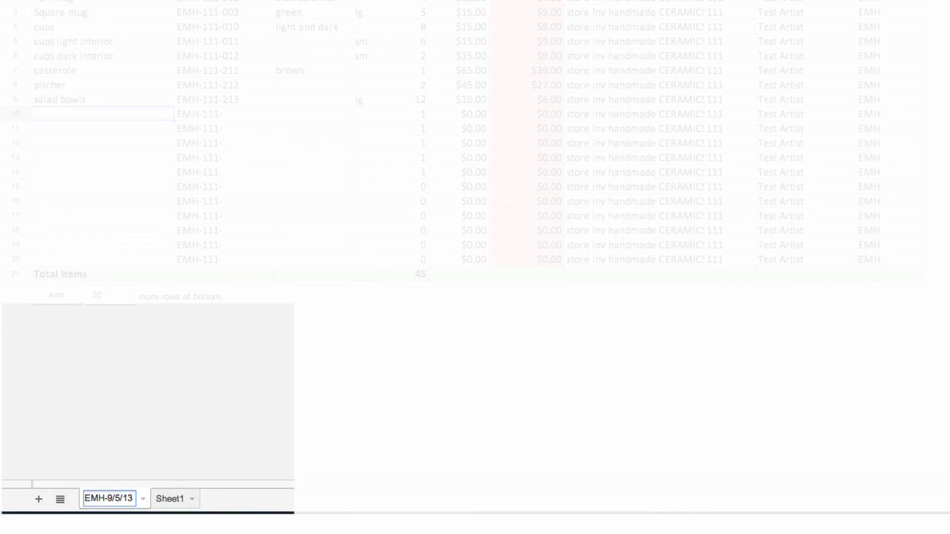
text( Complete)
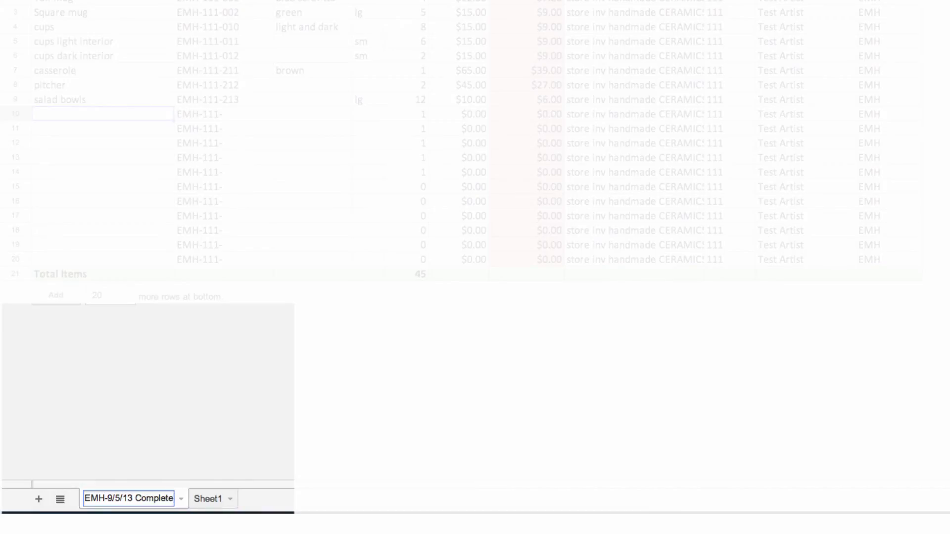
key(Return)
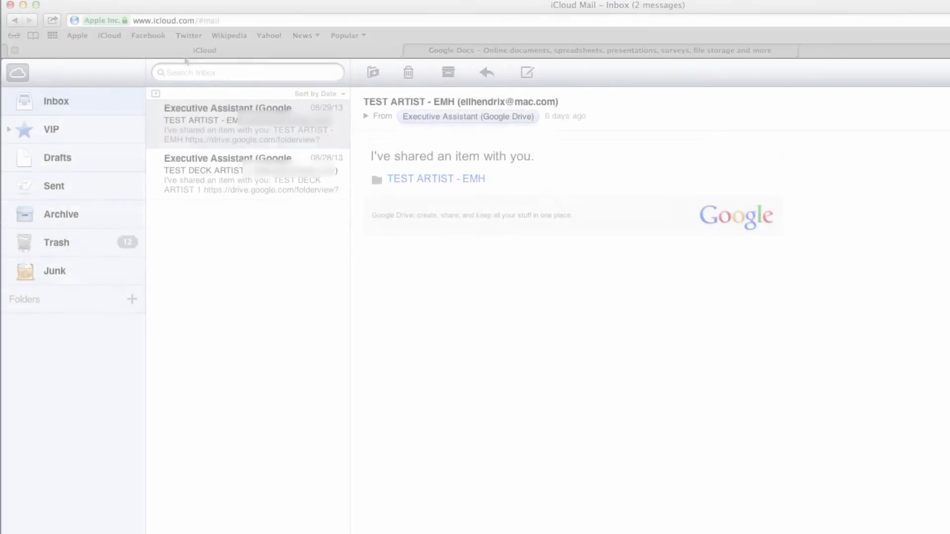
Start a new email message and address it to the organizers' suggested email address
click(527, 73)
text(ss)
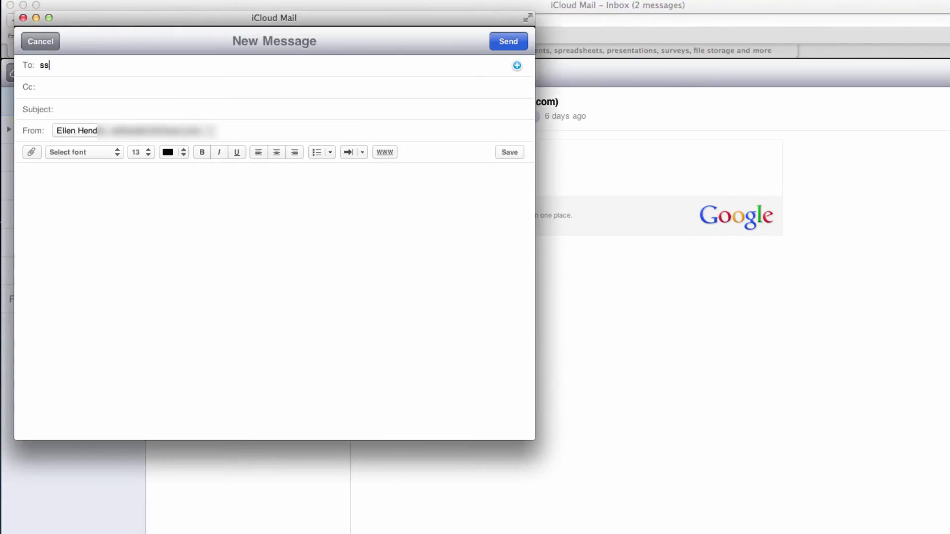
text(vadth)
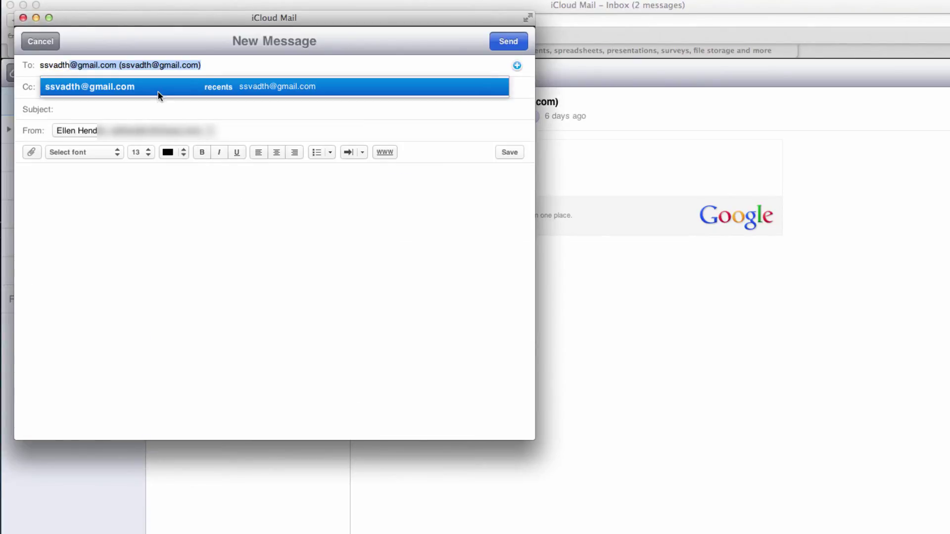
click(158, 93)
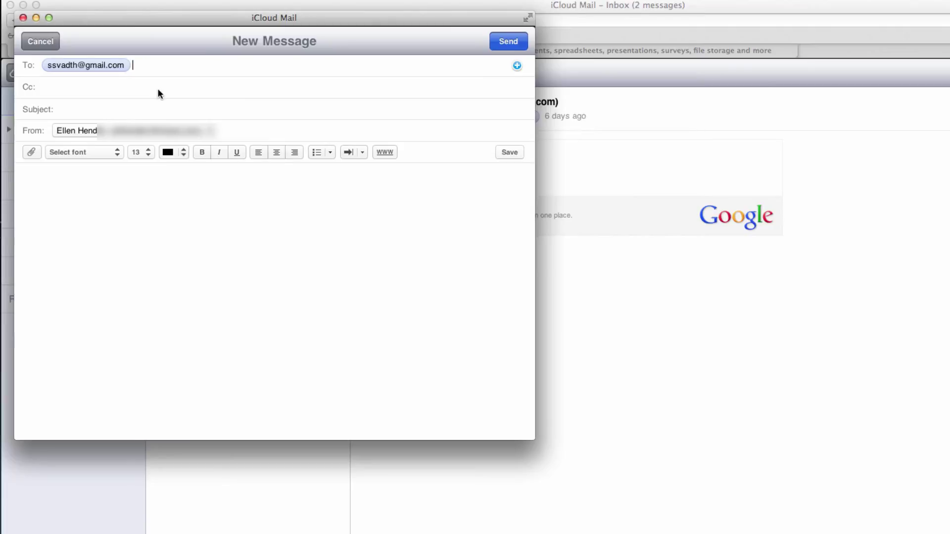
Give the message the subject "Inventory Complete" and send it with an empty body
click(110, 113)
text(In)
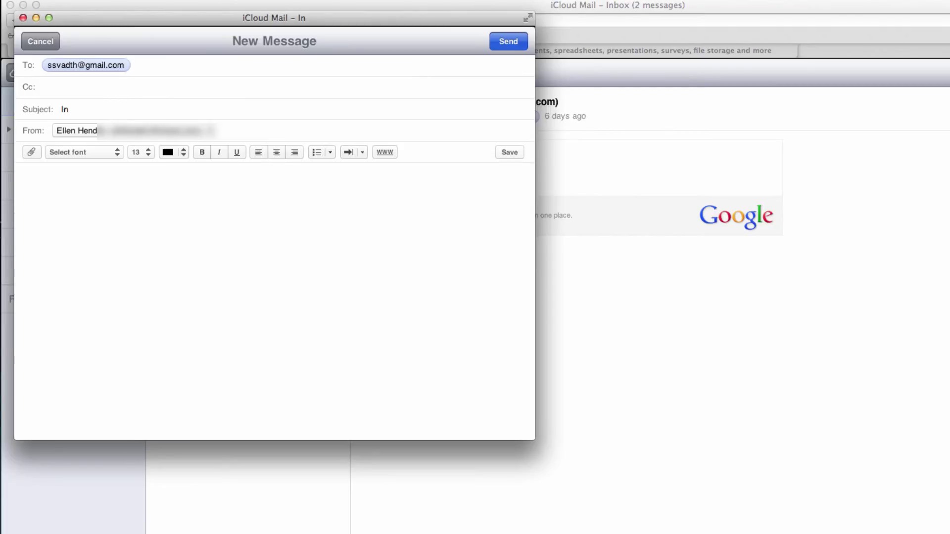
text(ventory)
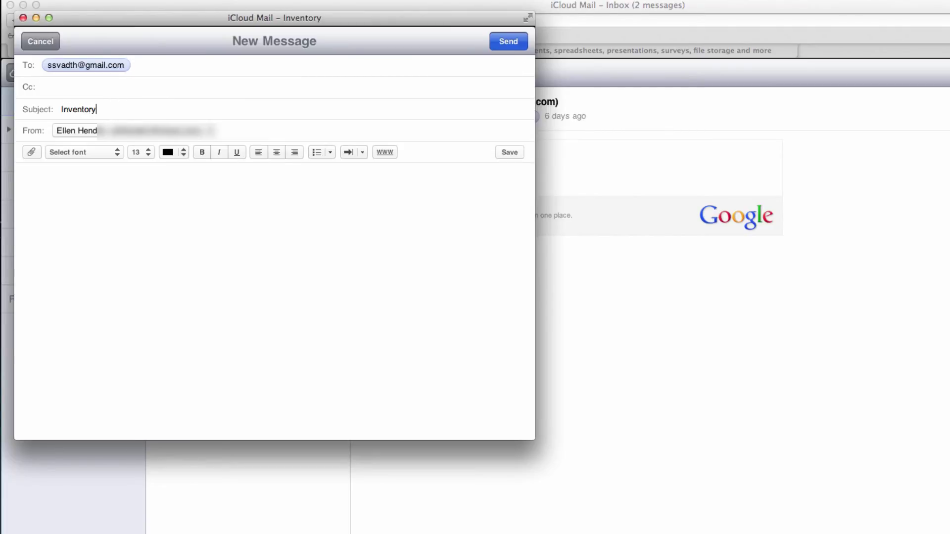
text( Com)
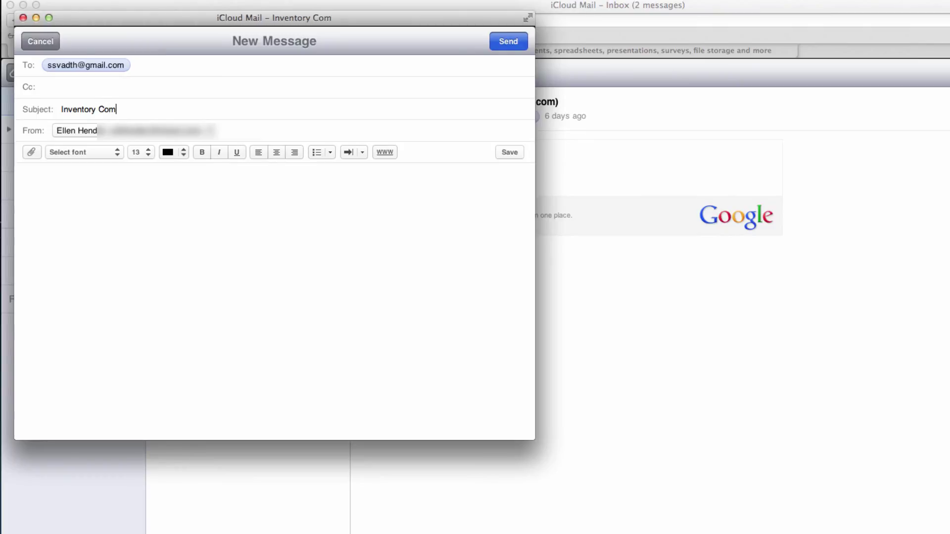
text(plete)
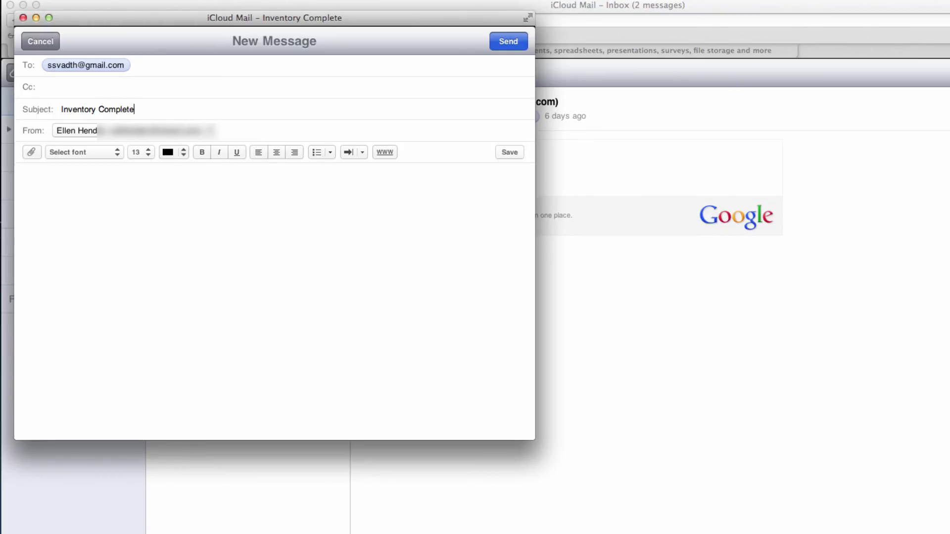
click(515, 45)
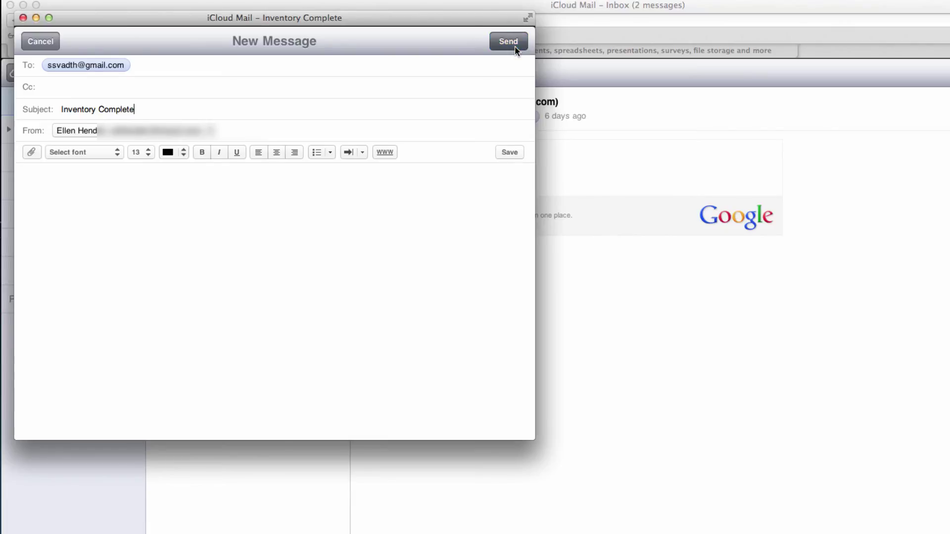